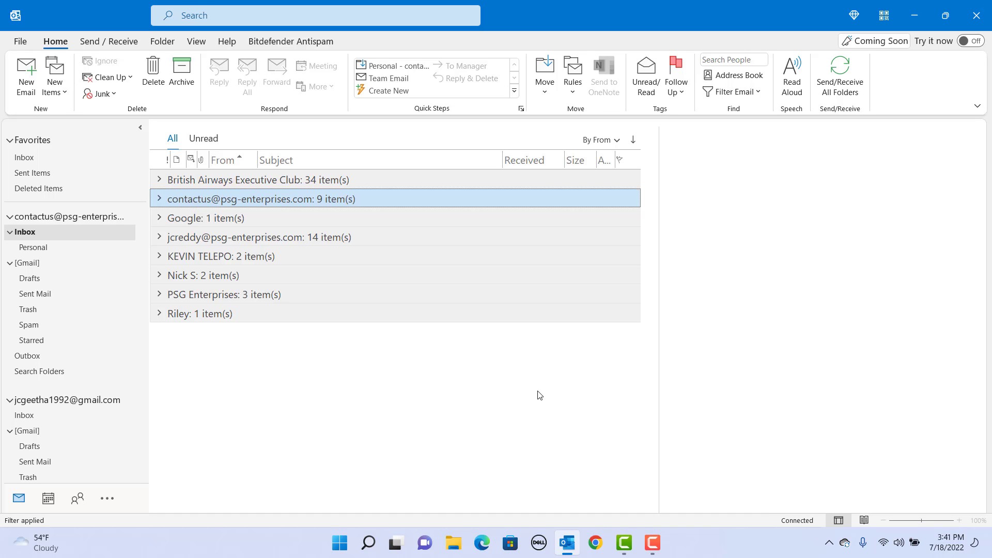
Expand the contactus group and open the ABC Project message in its own window.
click(161, 197)
double_click(280, 260)
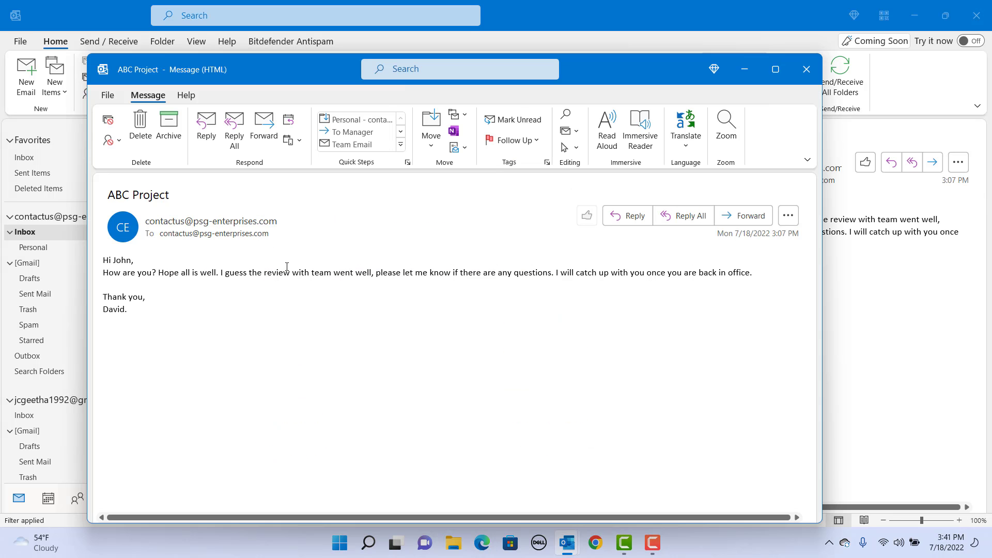
Set the ABC Project message text zoom to 150 percent.
click(728, 132)
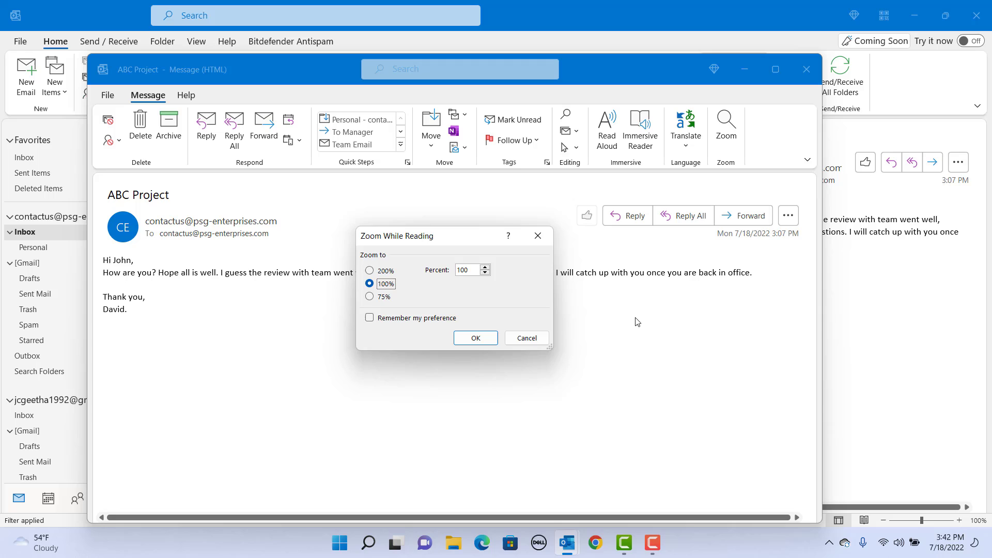
click(484, 273)
click(485, 273)
click(485, 274)
click(480, 338)
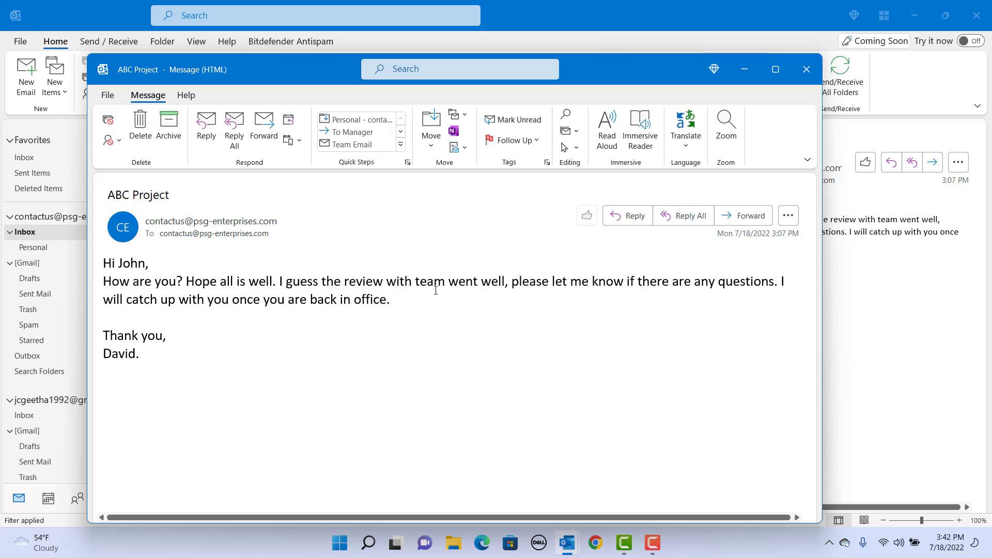
Close the ABC Project message window.
click(808, 72)
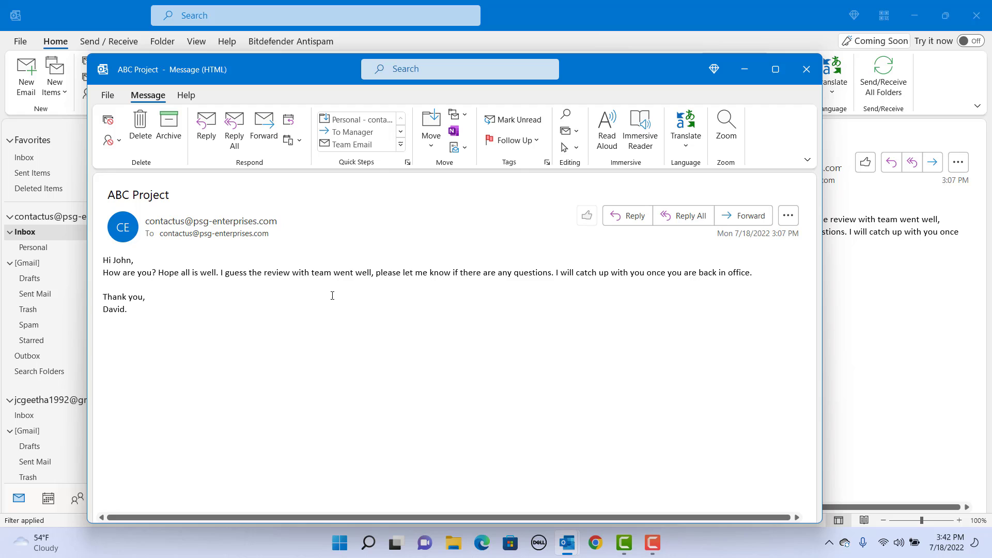
Set the reading zoom to 150% with Remember my preference enabled.
click(727, 128)
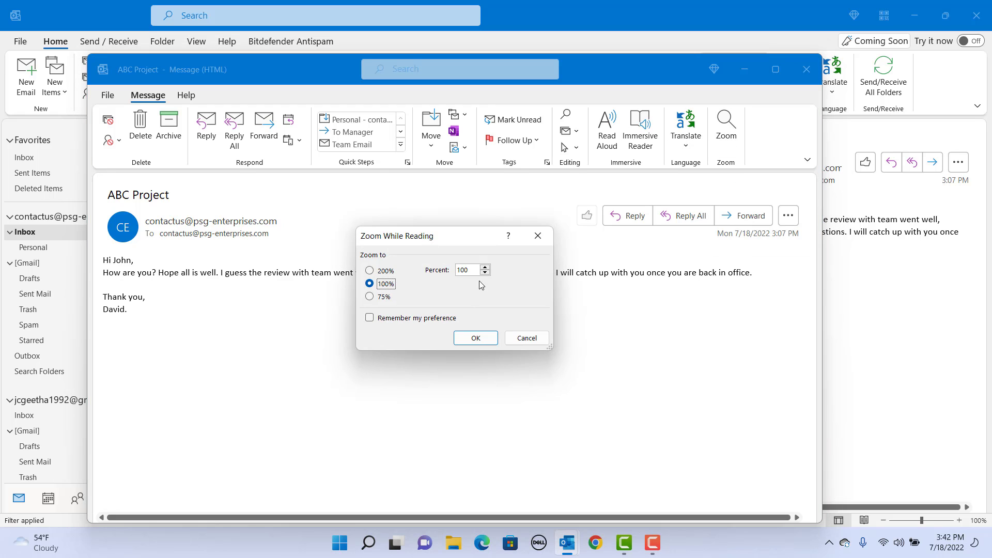
click(484, 267)
click(484, 267)
click(369, 319)
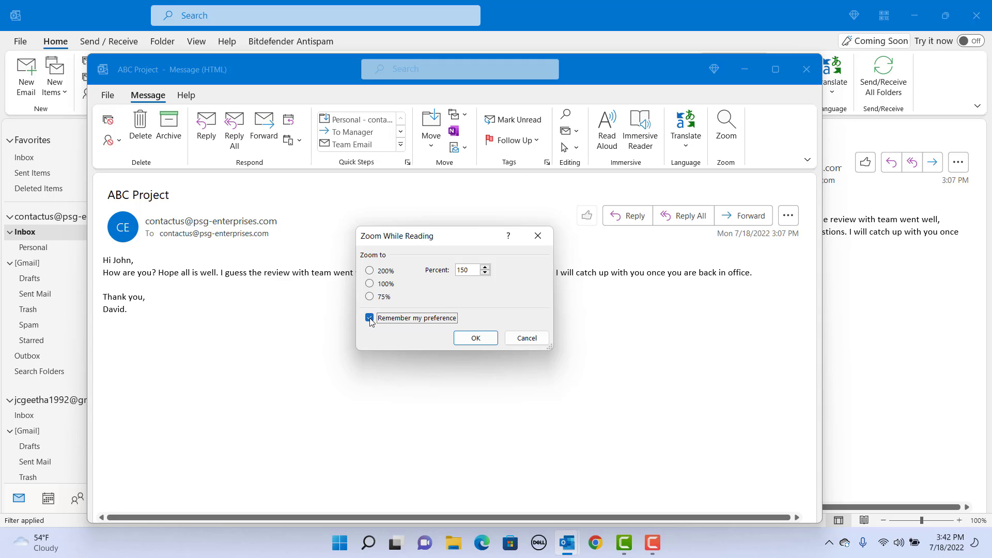
click(478, 339)
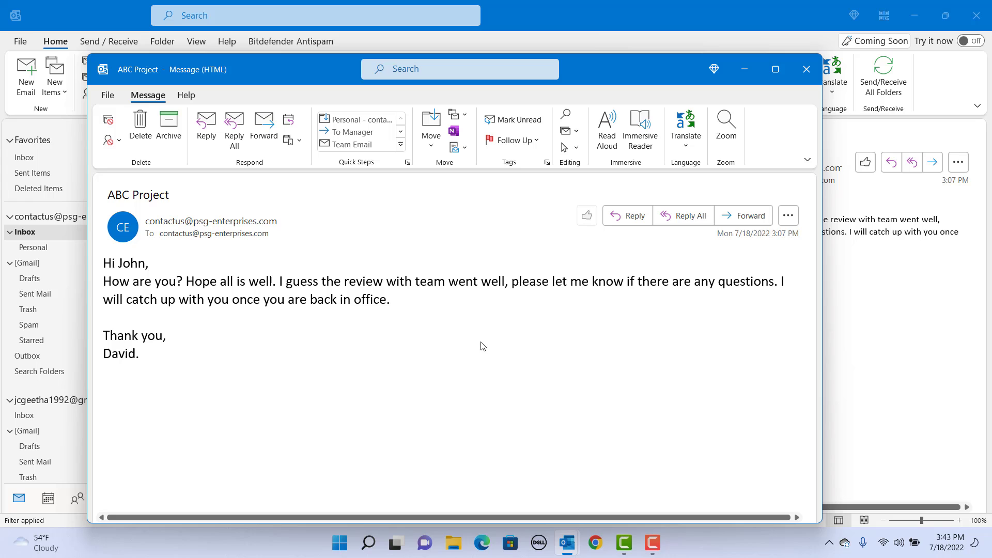
Reopen ABC Project to confirm the saved zoom, close it, and select RE: ABC Project.
click(807, 71)
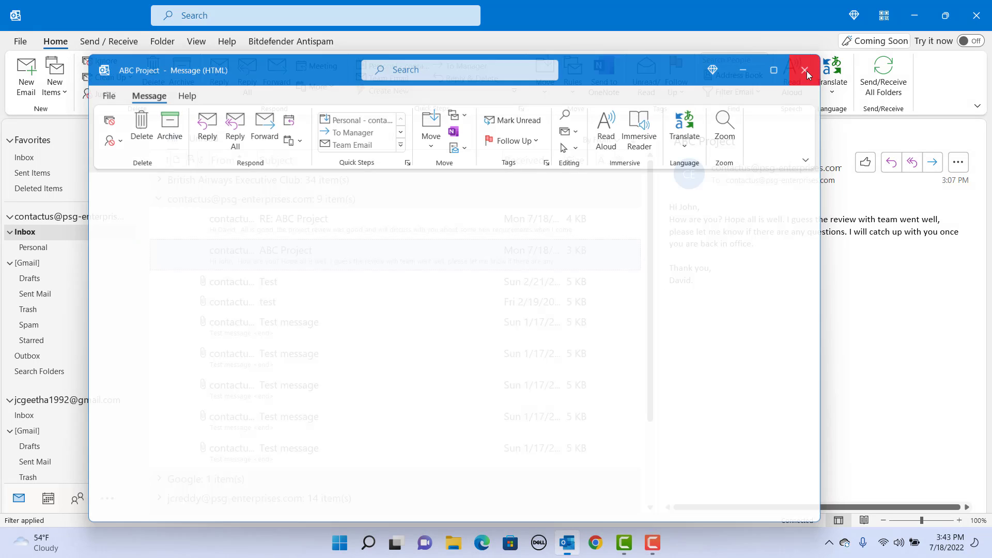
double_click(283, 262)
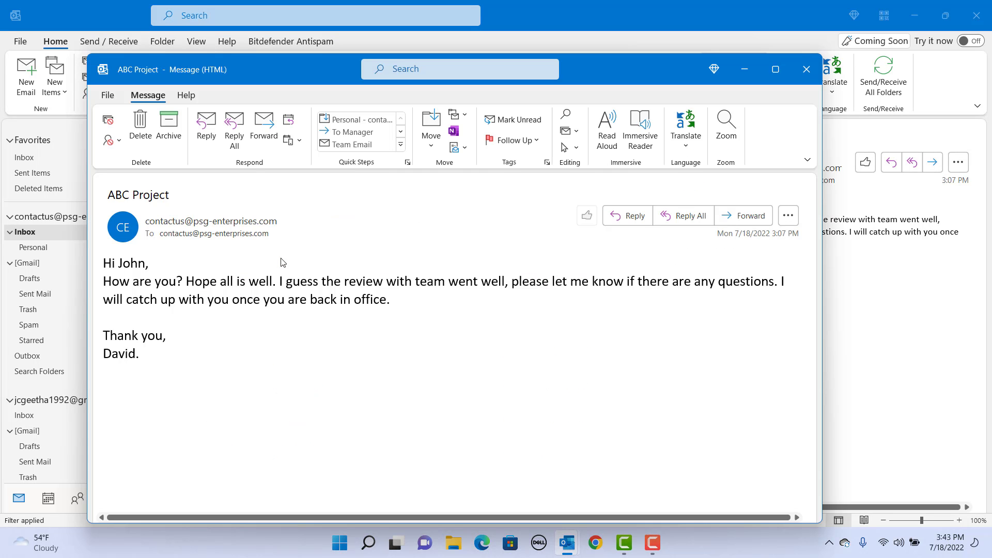
click(810, 73)
click(346, 232)
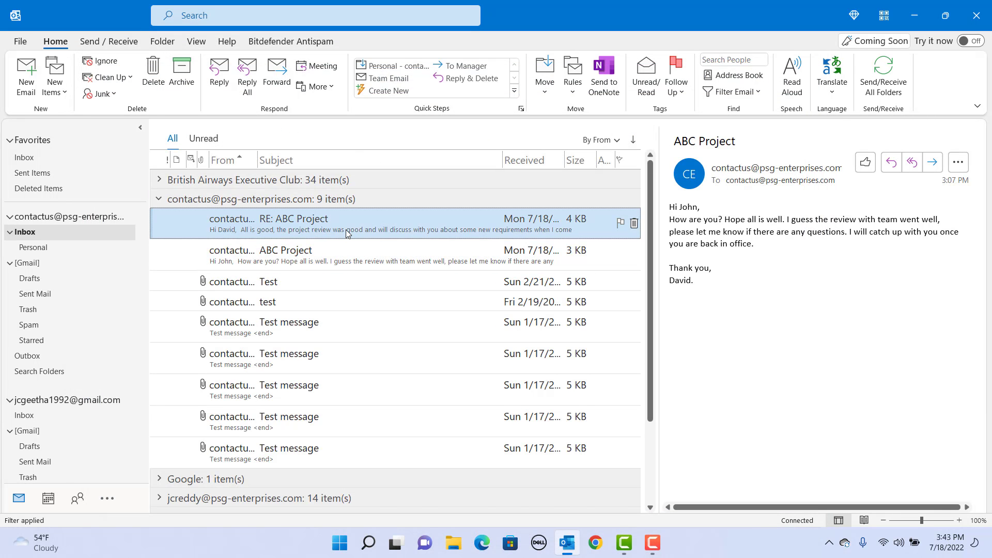
Open the RE: ABC Project reply in its own window.
double_click(346, 233)
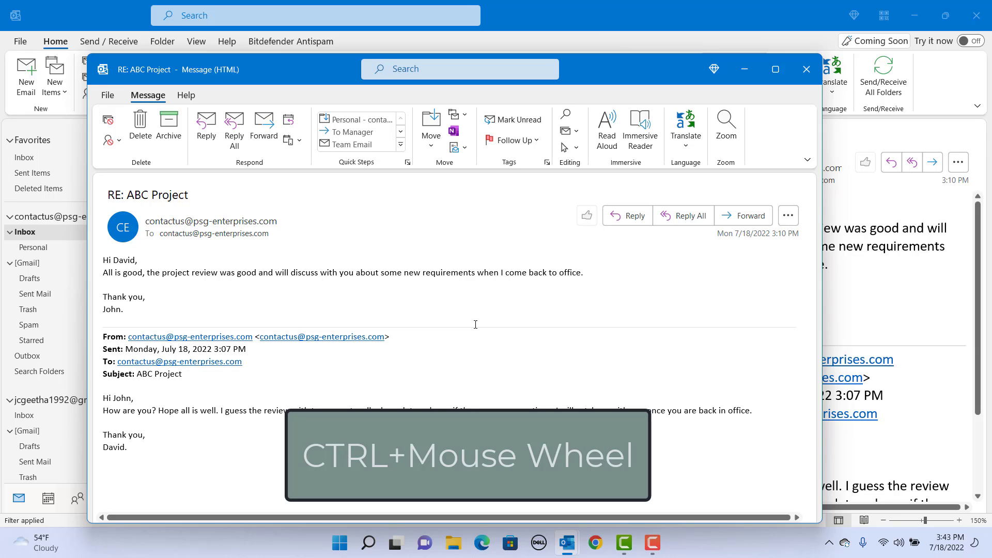
ctrl+scroll(477, 323, up, 1)
ctrl+scroll(477, 323, up, 1)
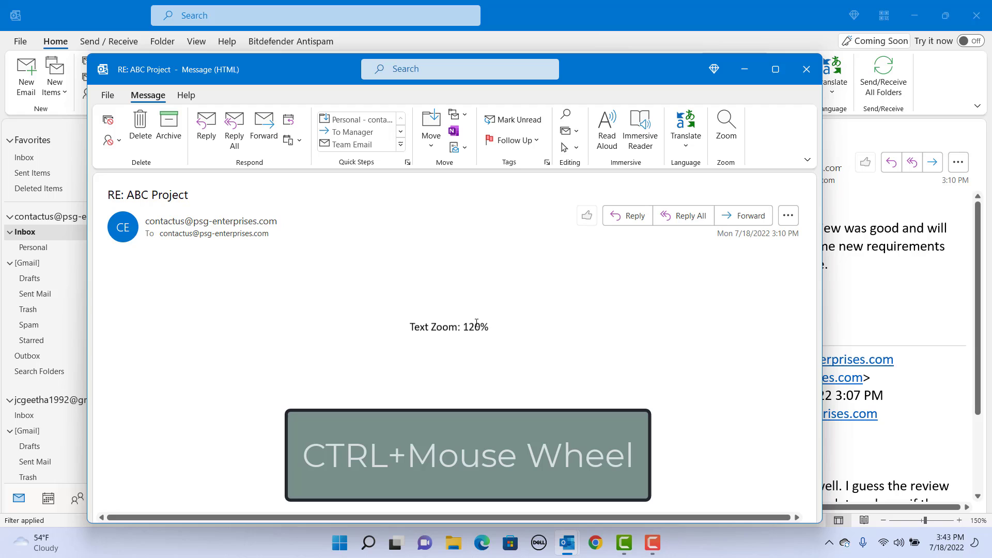
ctrl+scroll(477, 324, up, 1)
ctrl+scroll(476, 324, up, 1)
ctrl+scroll(476, 324, up, 1)
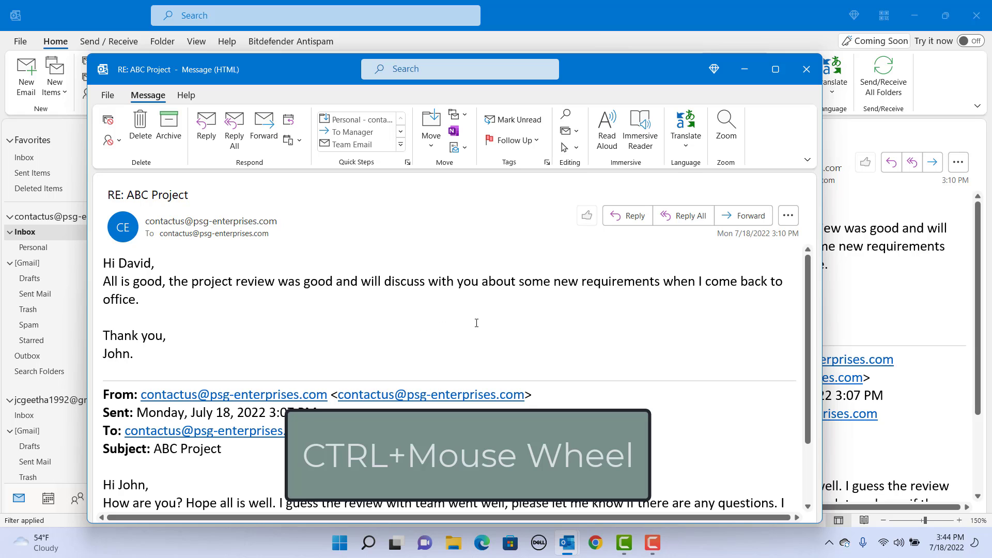
ctrl+scroll(491, 353, down, 2)
ctrl+scroll(492, 353, down, 2)
ctrl+scroll(492, 353, down, 2)
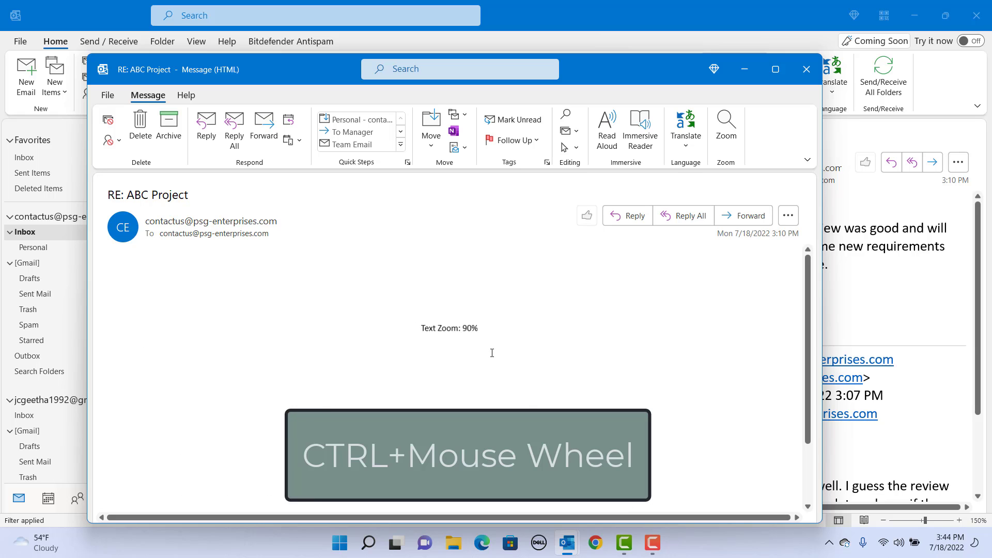
ctrl+scroll(491, 353, down, 2)
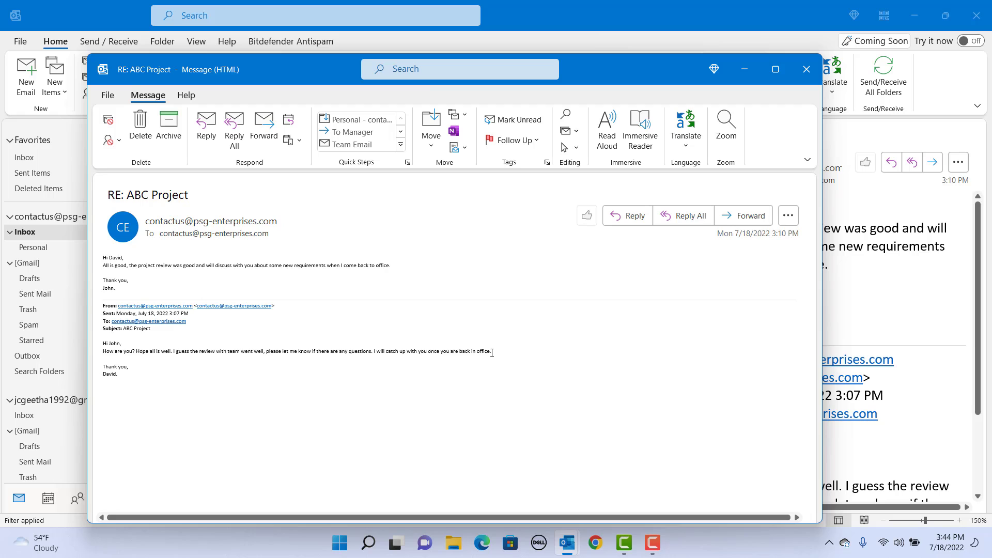
ctrl+scroll(491, 353, up, 3)
ctrl+scroll(492, 353, up, 3)
ctrl+scroll(491, 352, up, 3)
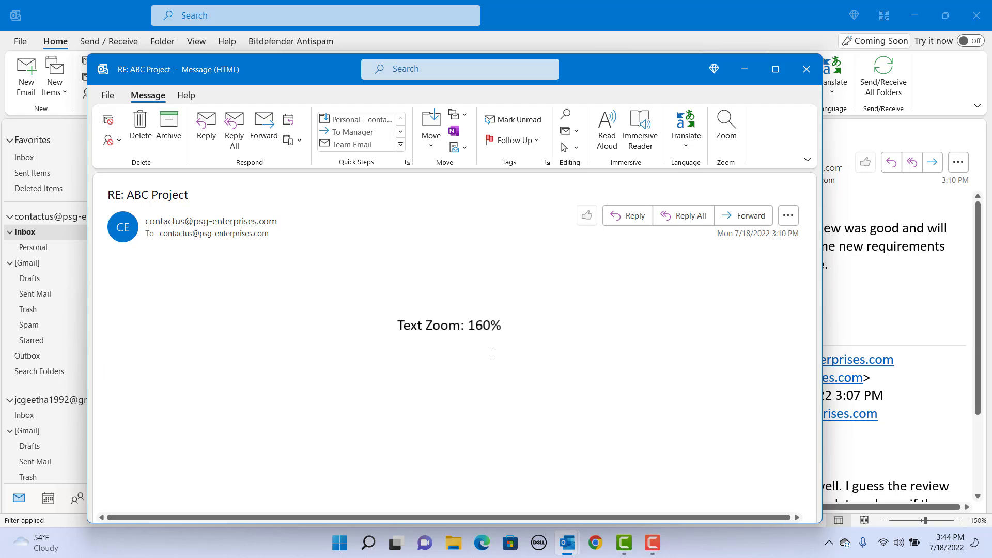